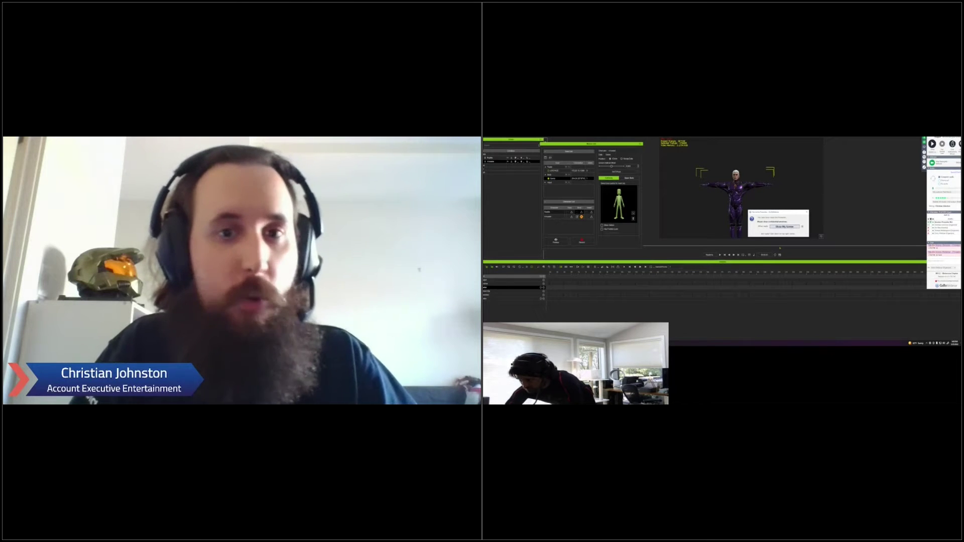
Switch back to iClone and edit the connection address of the facial gear in the Motion LIVE gear list
key("alt+Tab")
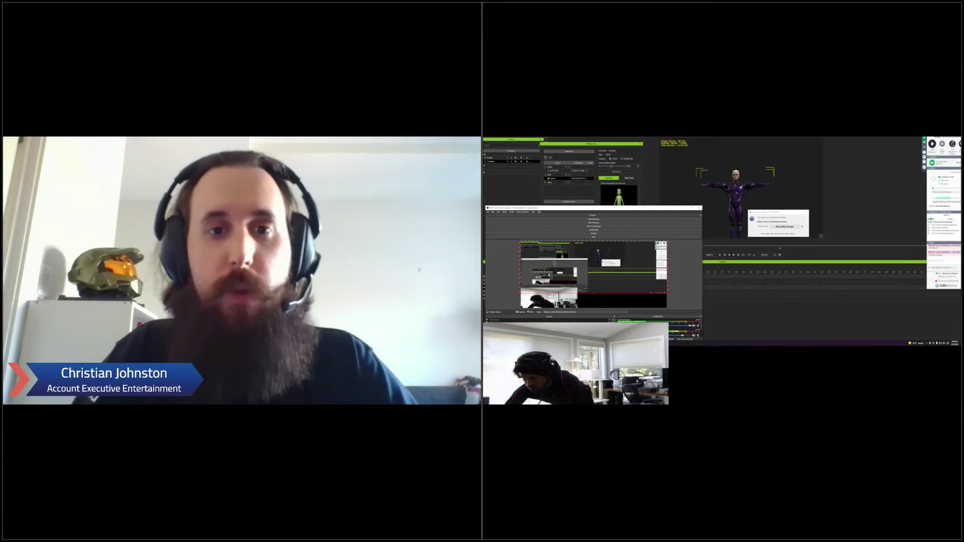
left_click(568, 171)
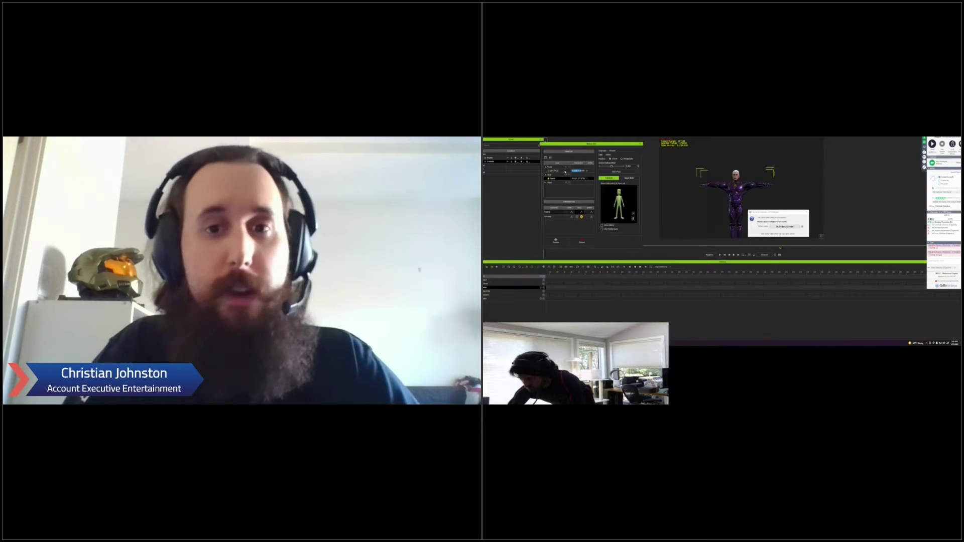
type("2000")
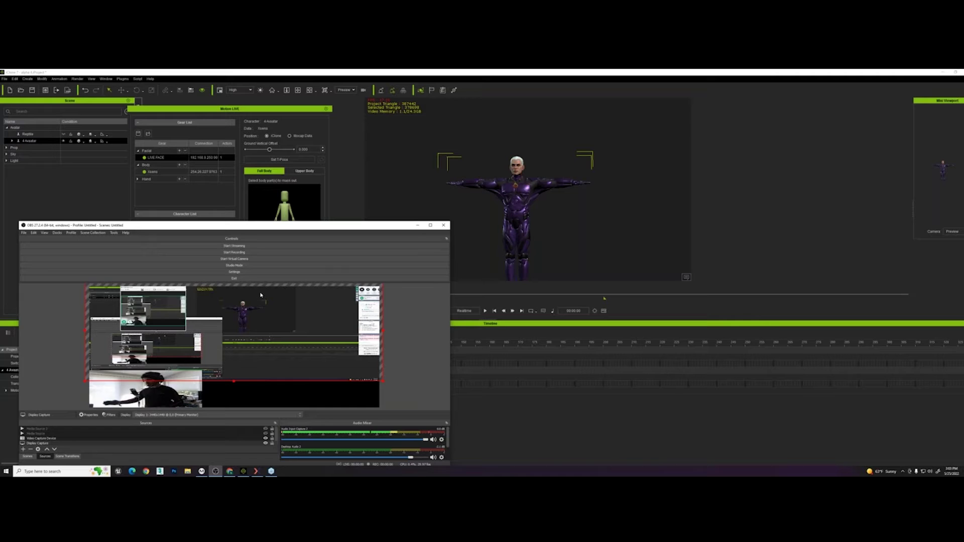
Assign LIVE FACE to the purple-suited avatar's face, start the live preview, and move the Motion LIVE window away from the viewport
left_click(196, 184)
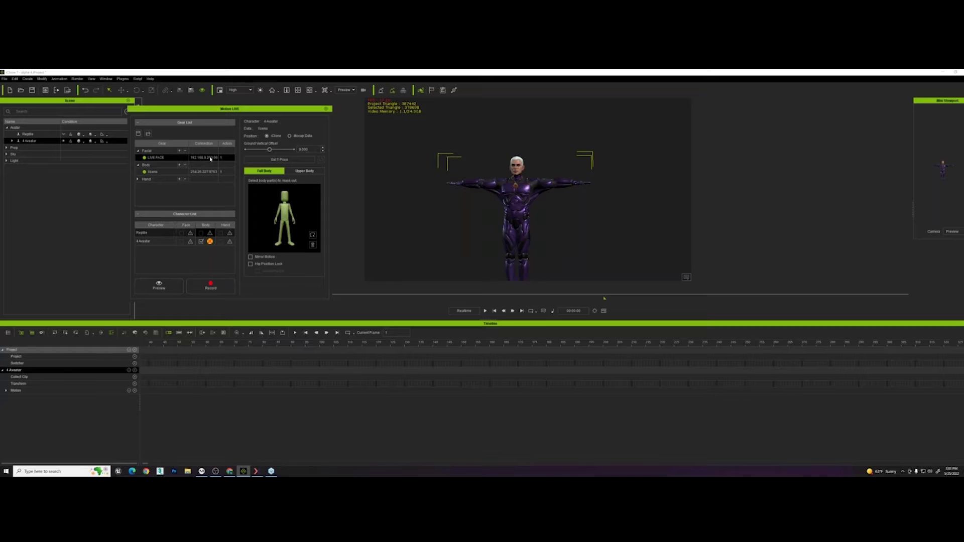
left_click(229, 165)
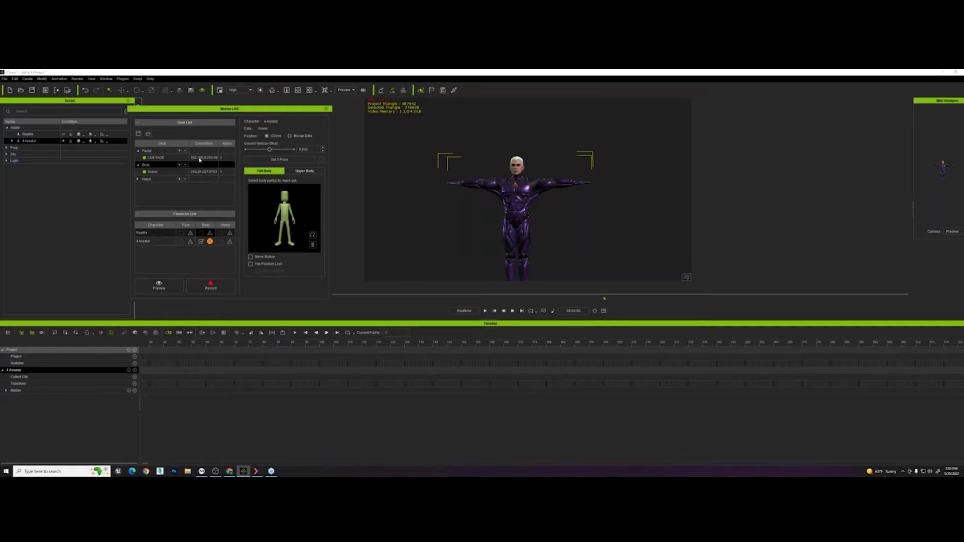
left_click(190, 242)
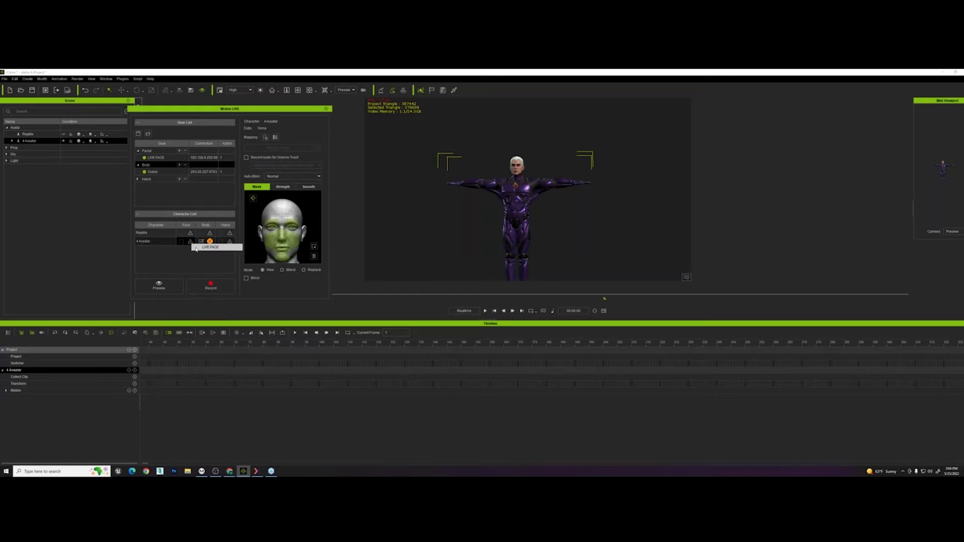
key("space")
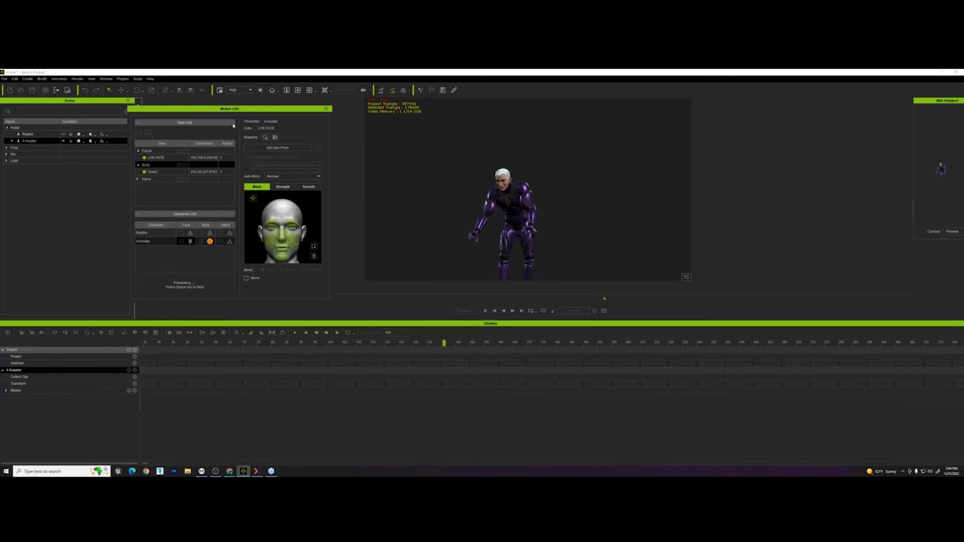
left_click_drag(233, 108, 185, 121)
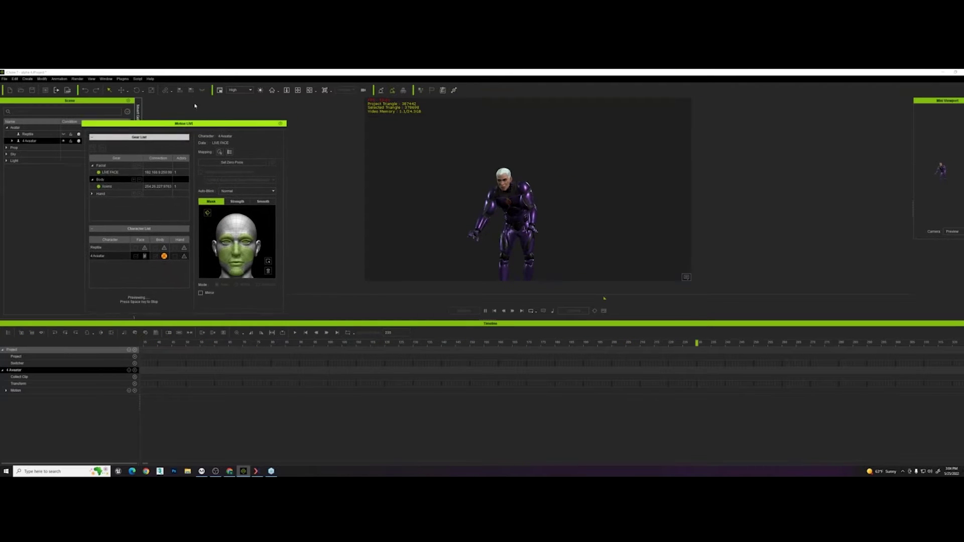
left_click(106, 79)
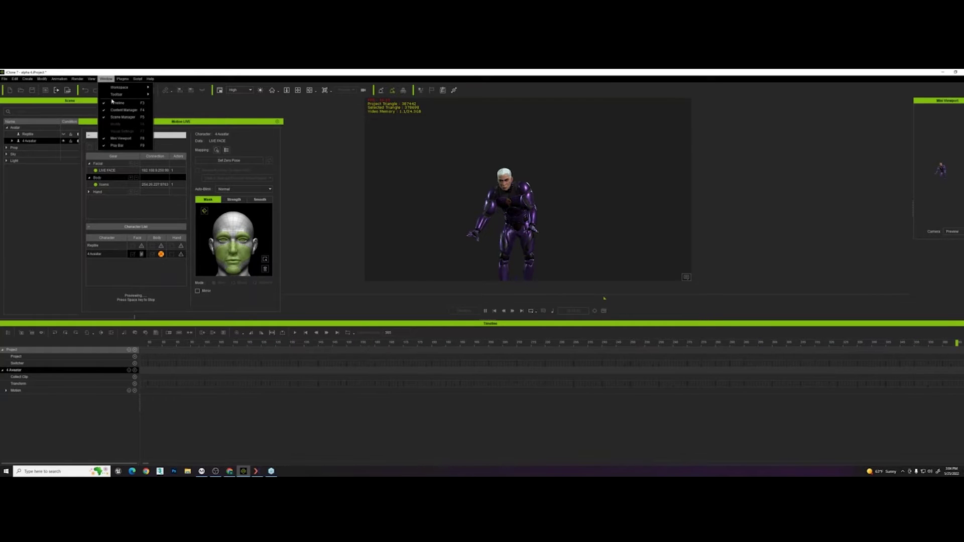
mouse_move(134, 81)
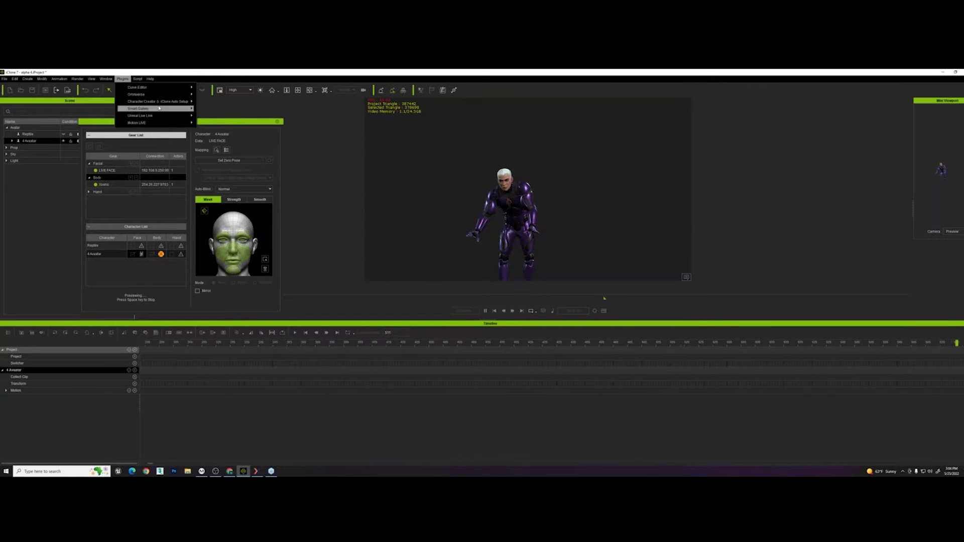
mouse_move(66, 80)
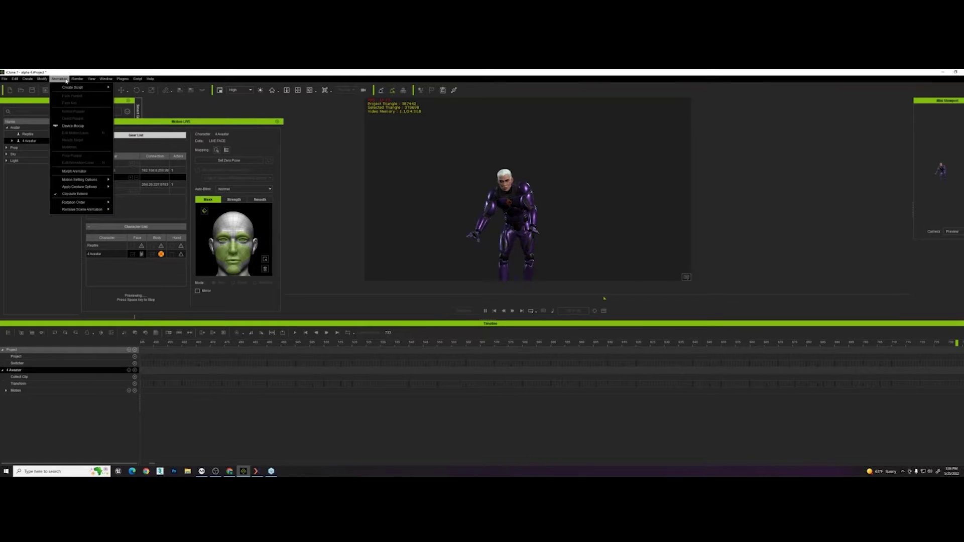
key("Escape")
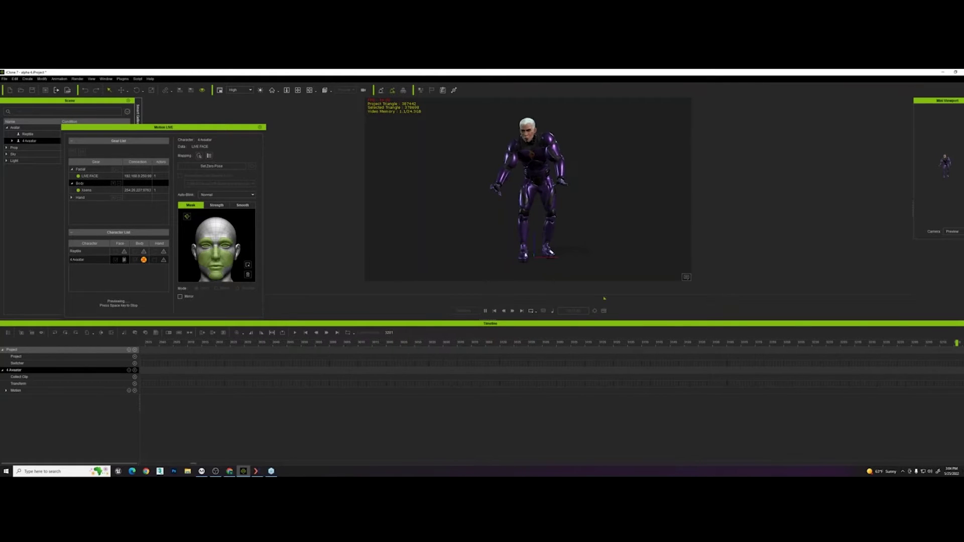
Frame the avatar's head and torso in the iClone viewport and move the OBS window clear of it
scroll(549, 151, "up", 5)
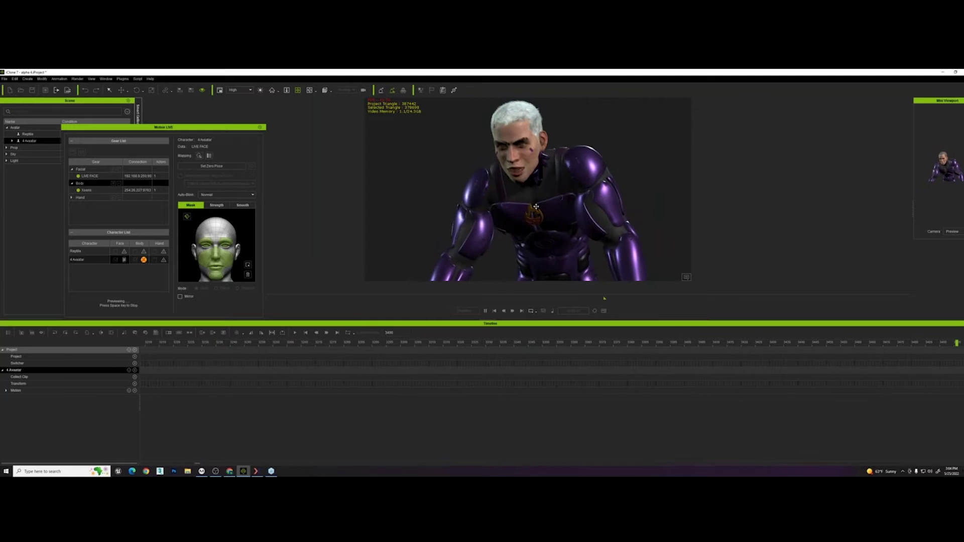
left_click(215, 471)
left_click_drag(302, 230, 227, 324)
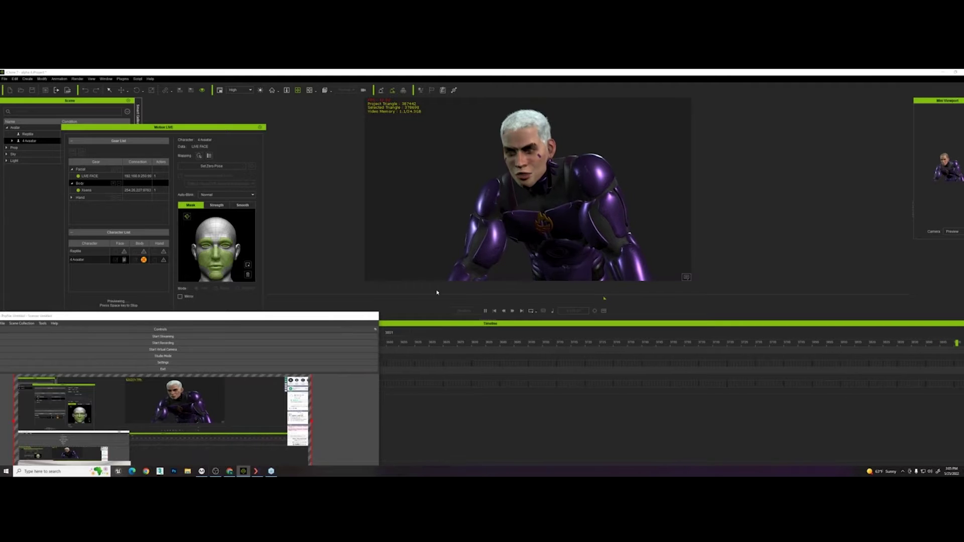
left_click(551, 227)
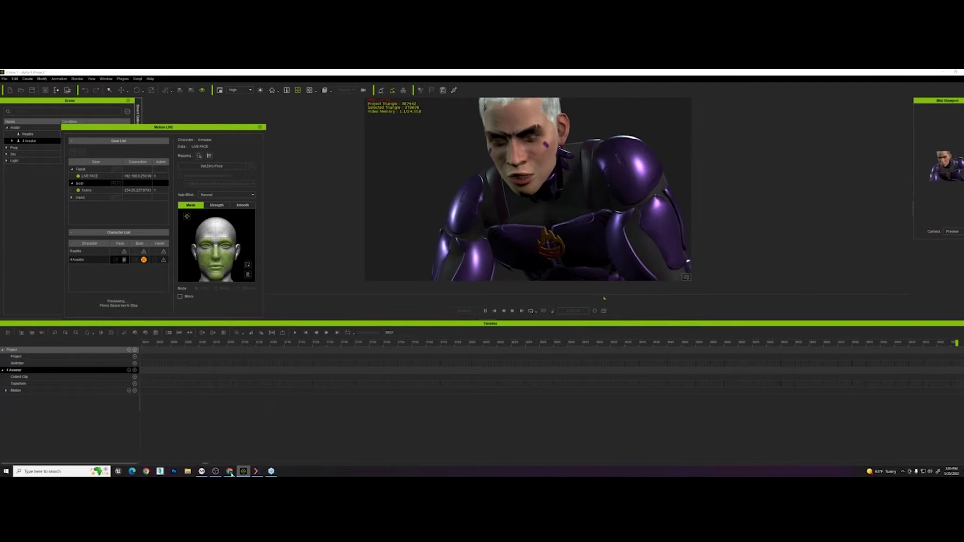
Switch to OBS, enlarge and reposition the display capture around the iClone avatar, and minimize the OBS window
left_click(216, 471)
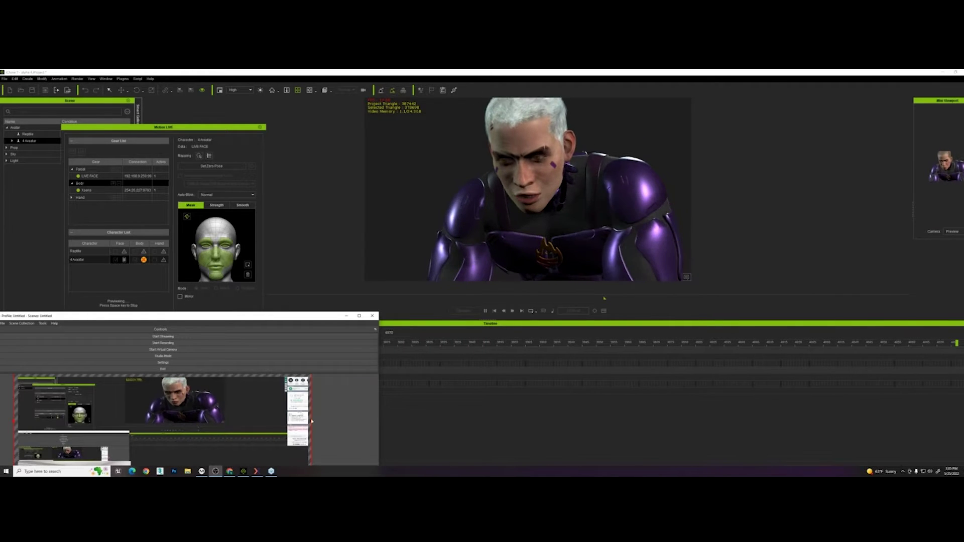
mouse_move(315, 423)
left_mouse_down()
mouse_move(372, 421)
mouse_move(330, 418)
left_mouse_up()
left_click_drag(257, 395, 292, 412)
left_click_drag(218, 423, 200, 431)
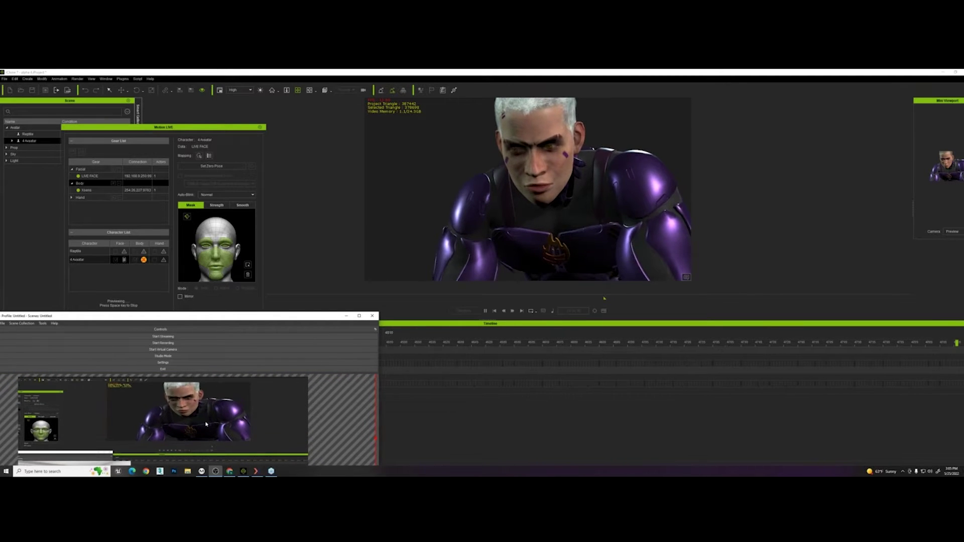
left_click(346, 316)
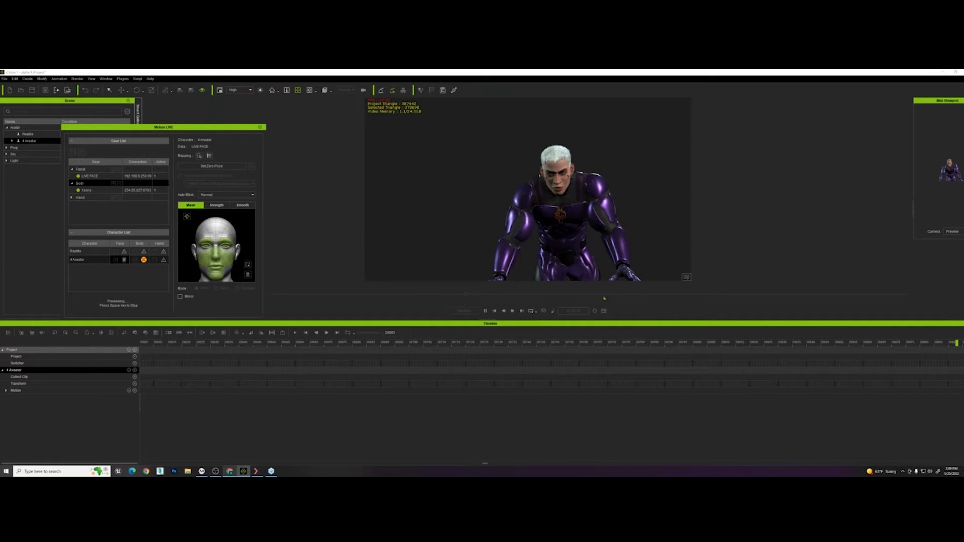
Switch to Chrome and bring up the Sins of Shadow home page, keeping the OBS window minimized
left_click(230, 451)
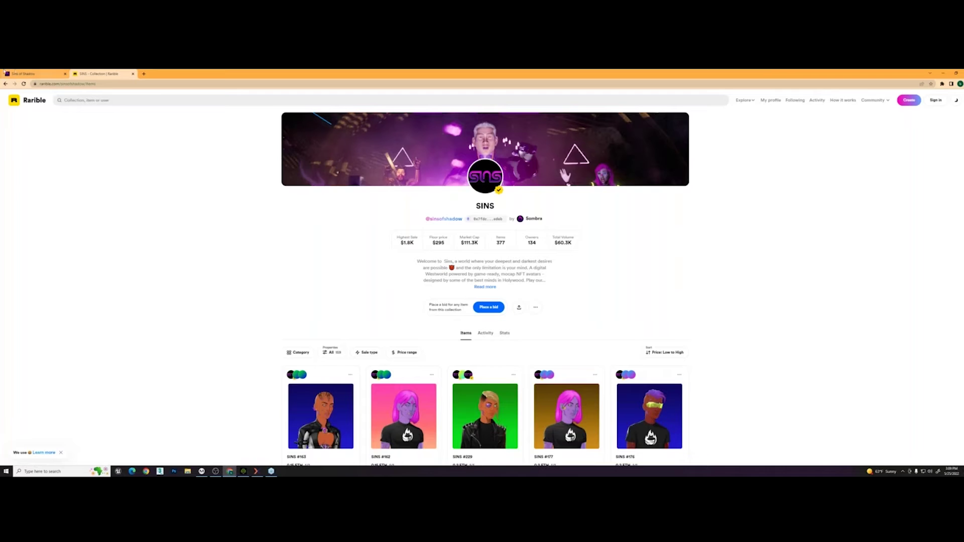
key("ctrl+shift+Tab")
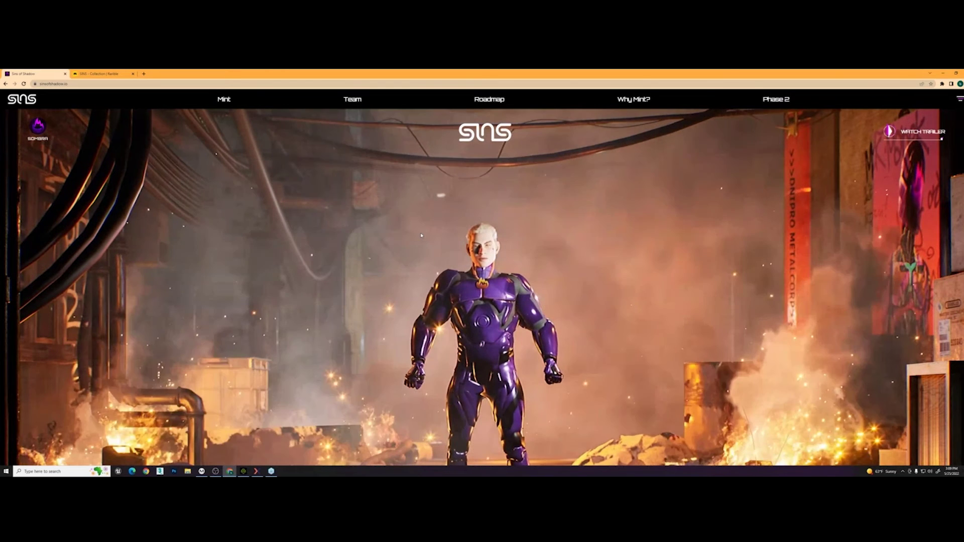
left_click(215, 471)
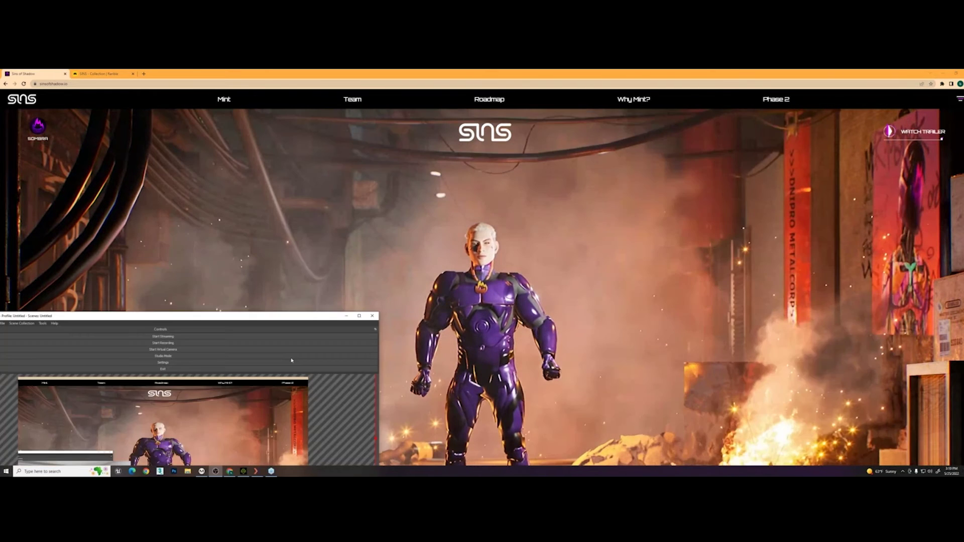
left_click(347, 316)
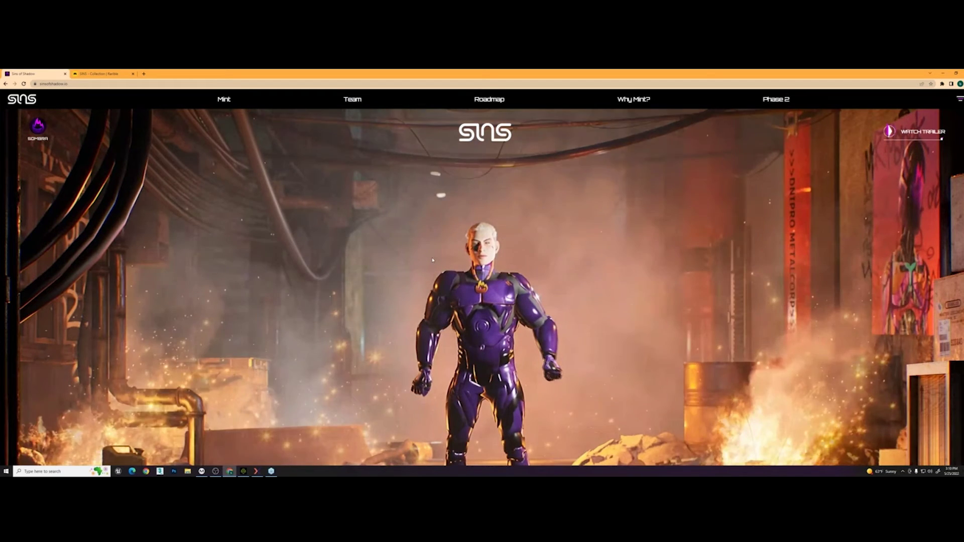
Review the Sins of Shadow home page from the welcome text through the character artwork to the Team section
scroll(766, 193, "down", 5)
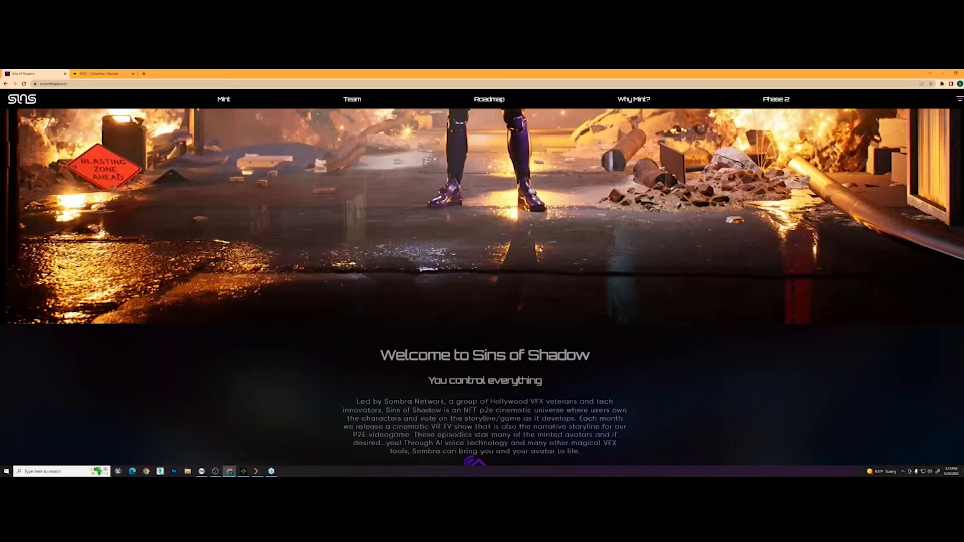
scroll(556, 235, "down", 5)
scroll(556, 235, "up", 5)
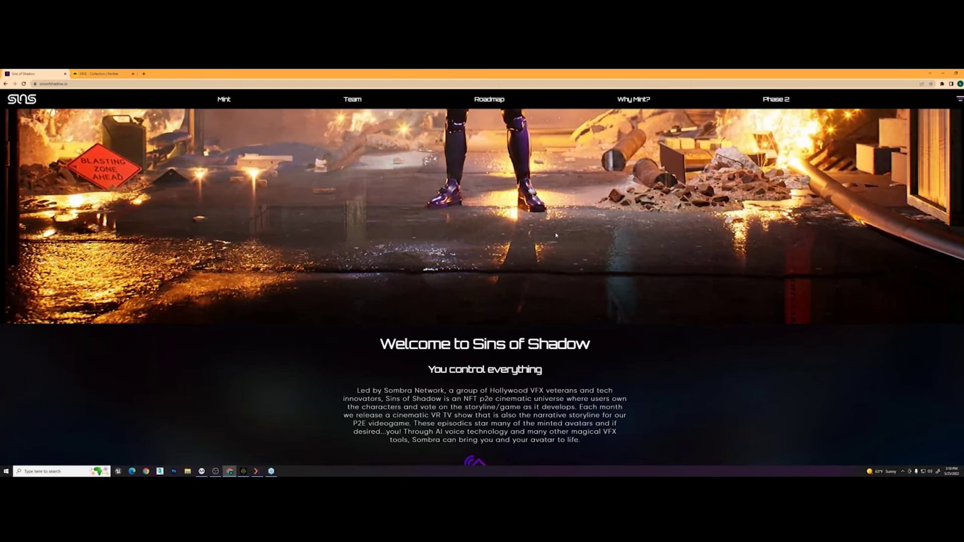
scroll(933, 365, "down", 5)
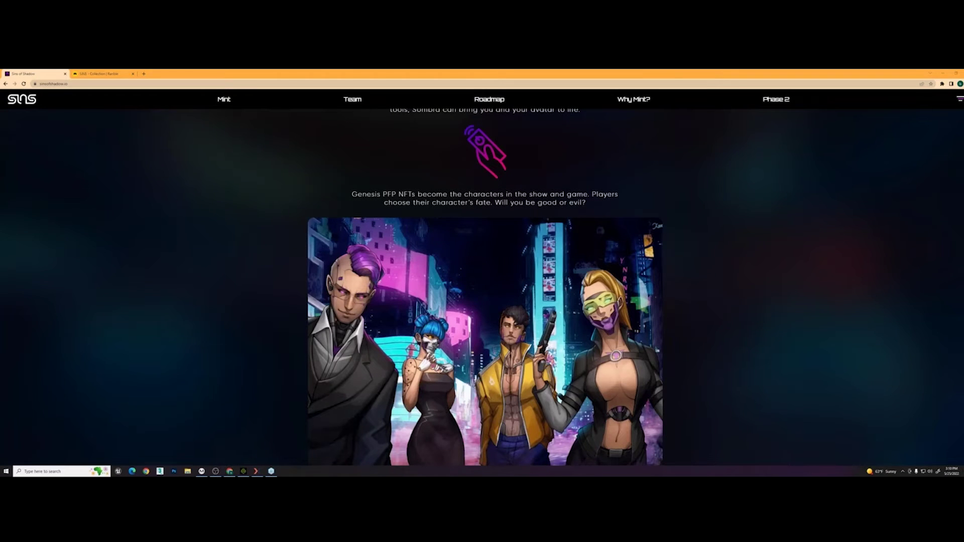
left_click(229, 471)
scroll(722, 206, "up", 3)
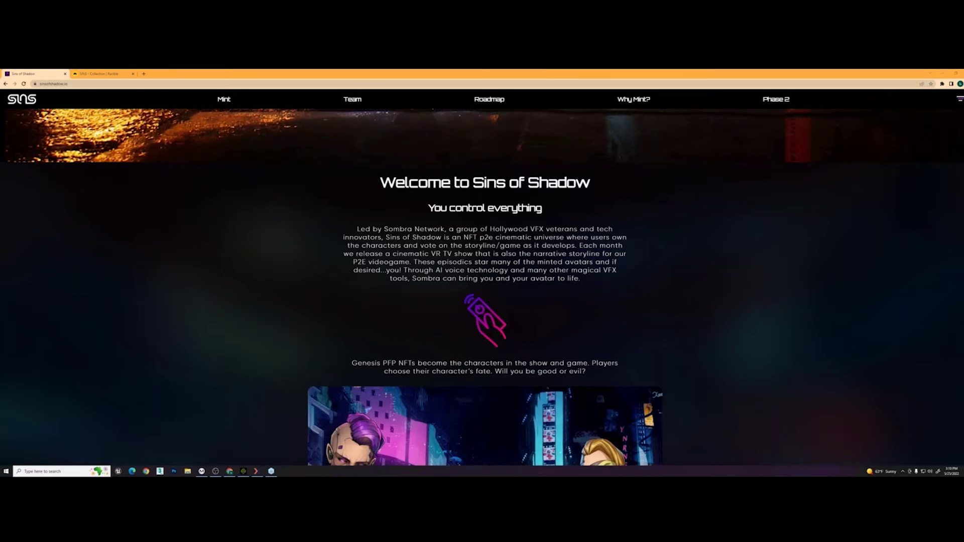
left_click(279, 271)
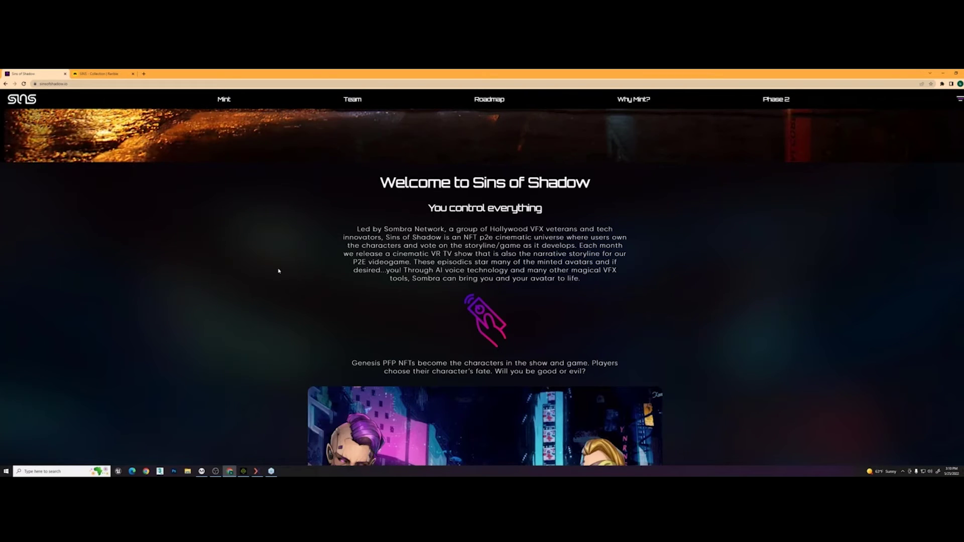
scroll(327, 273, "down", 4)
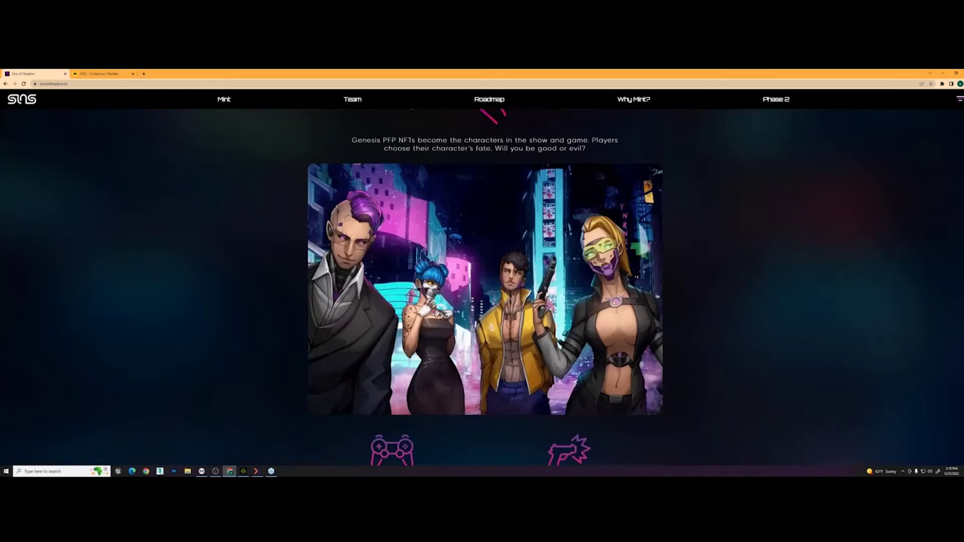
scroll(344, 258, "down", 12)
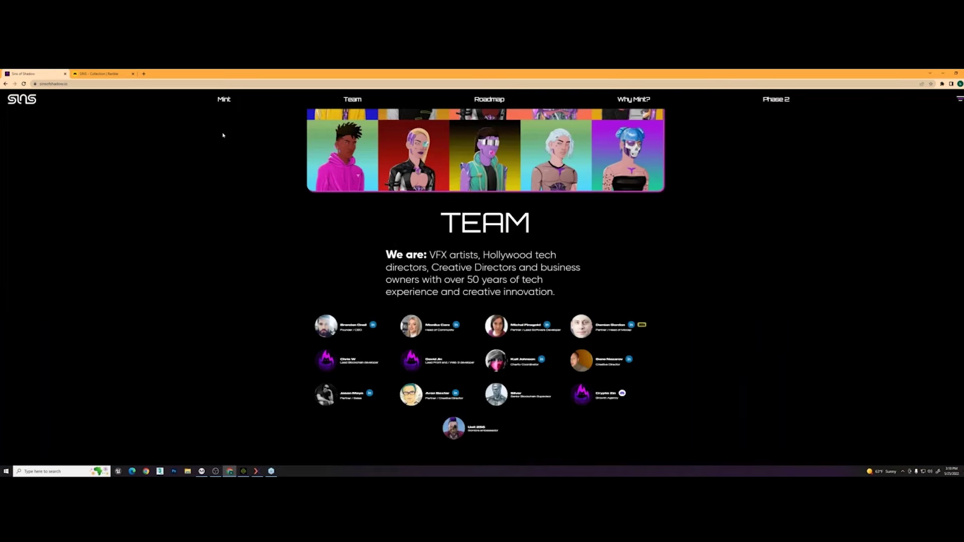
Look through the avatar items of the SINS collection on Rarible and switch back to iClone
left_click(100, 74)
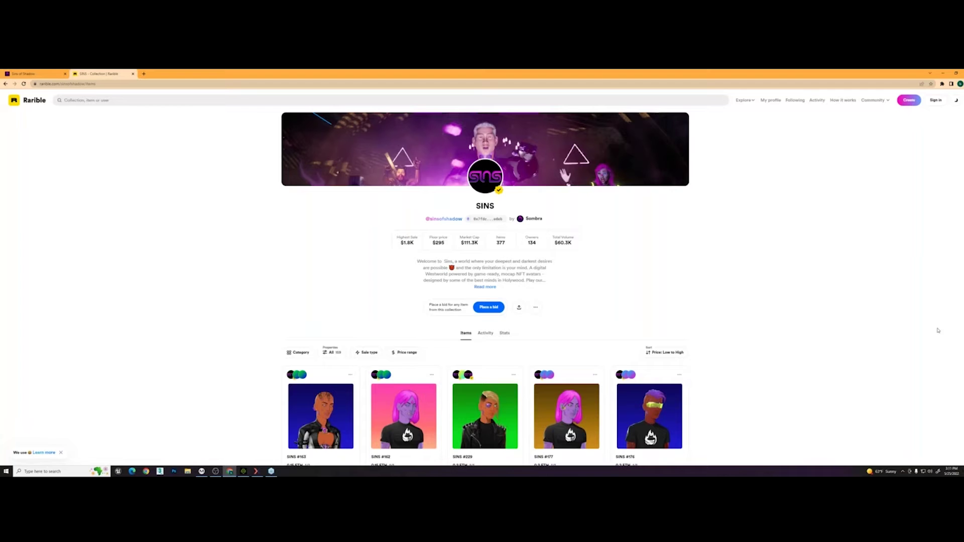
scroll(919, 324, "down", 15)
scroll(900, 305, "up", 15)
scroll(898, 291, "down", 10)
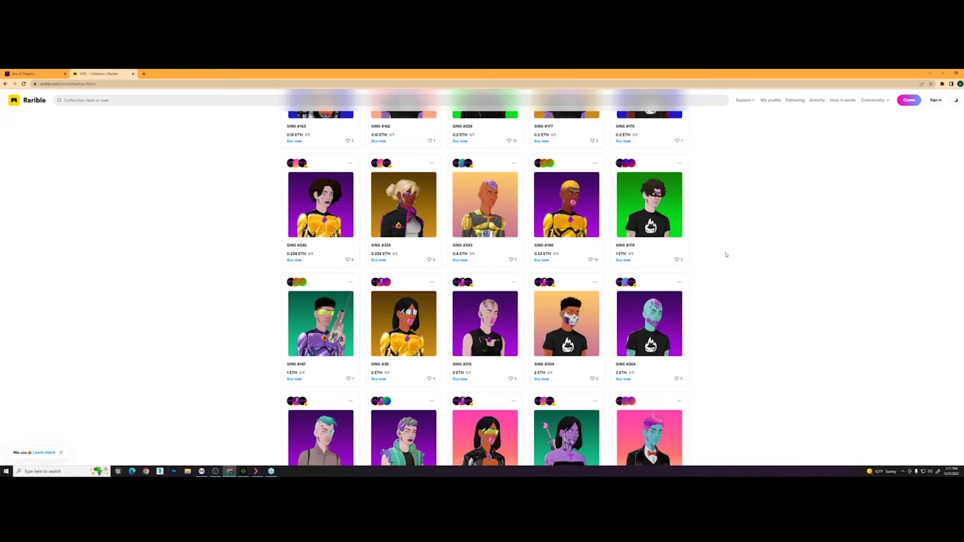
left_click(243, 472)
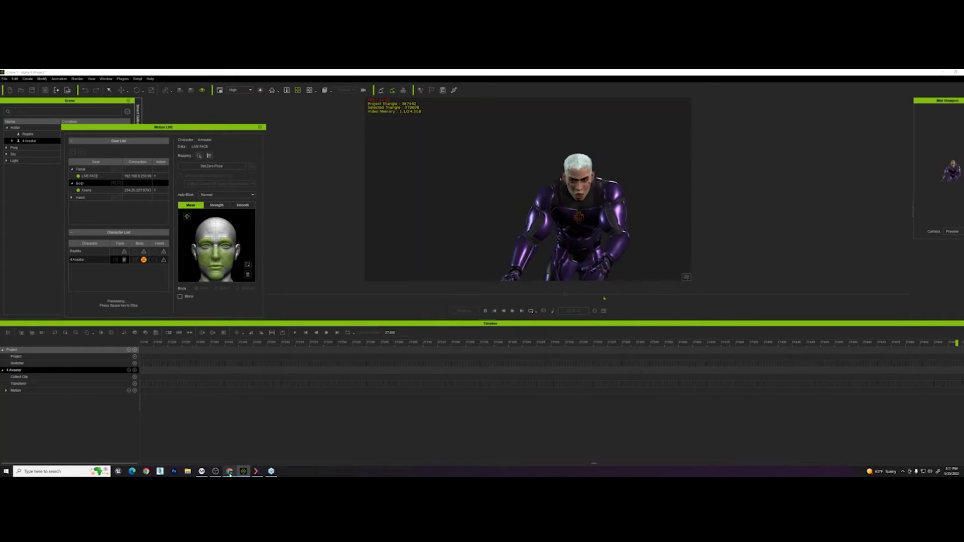
key("alt+Tab")
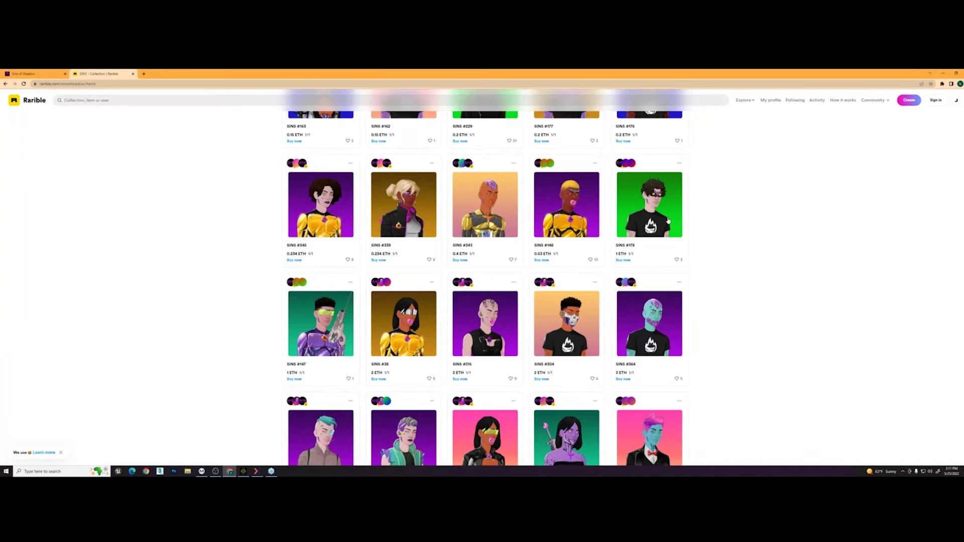
scroll(675, 221, "down", 10)
scroll(683, 221, "up", 15)
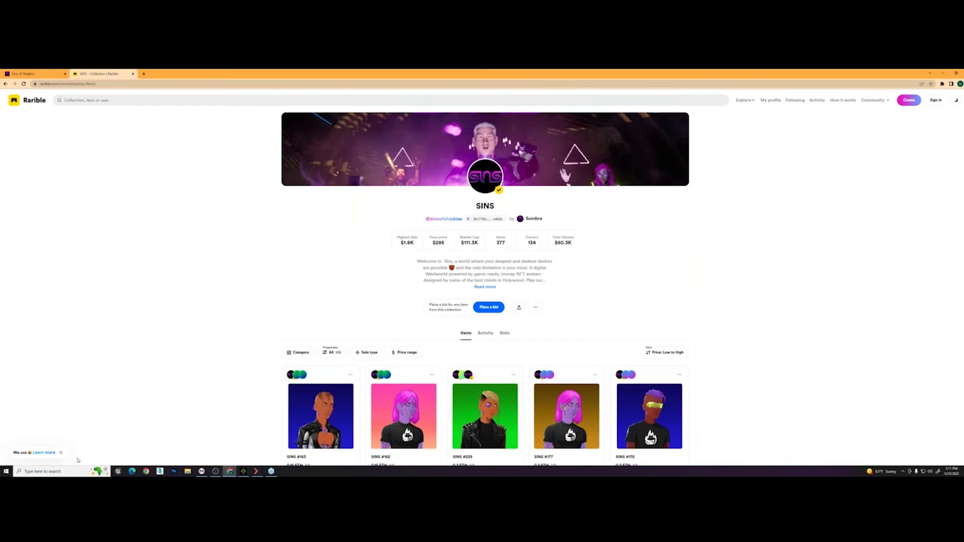
left_click(245, 471)
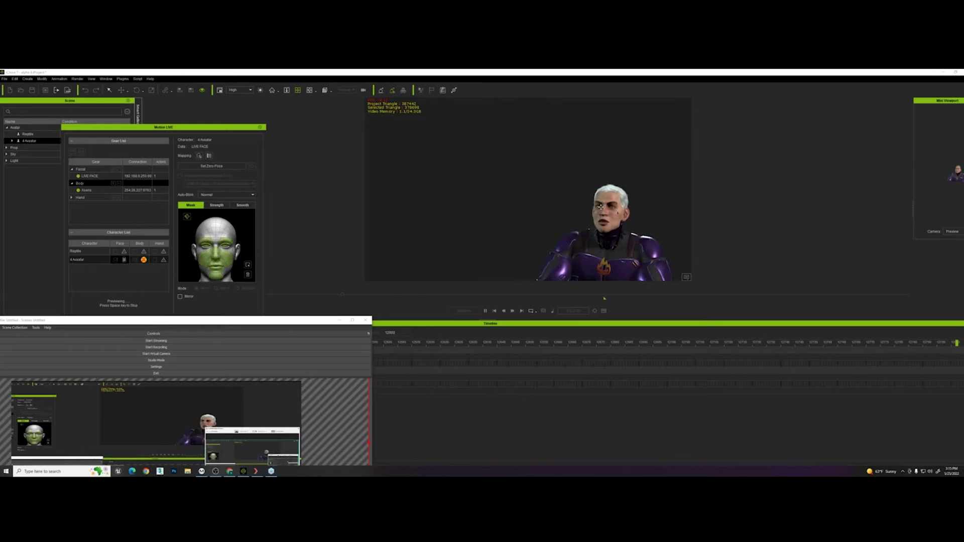
Switch to OBS, move its window up over the Motion LIVE panel, and hide the Display Capture source behind the NARS video
left_click(601, 206)
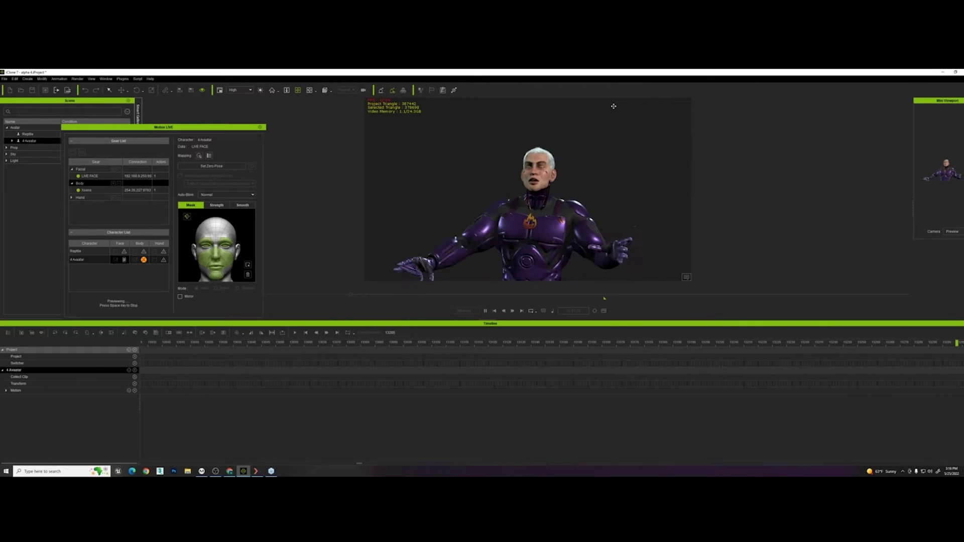
mouse_move(216, 471)
left_click(228, 456)
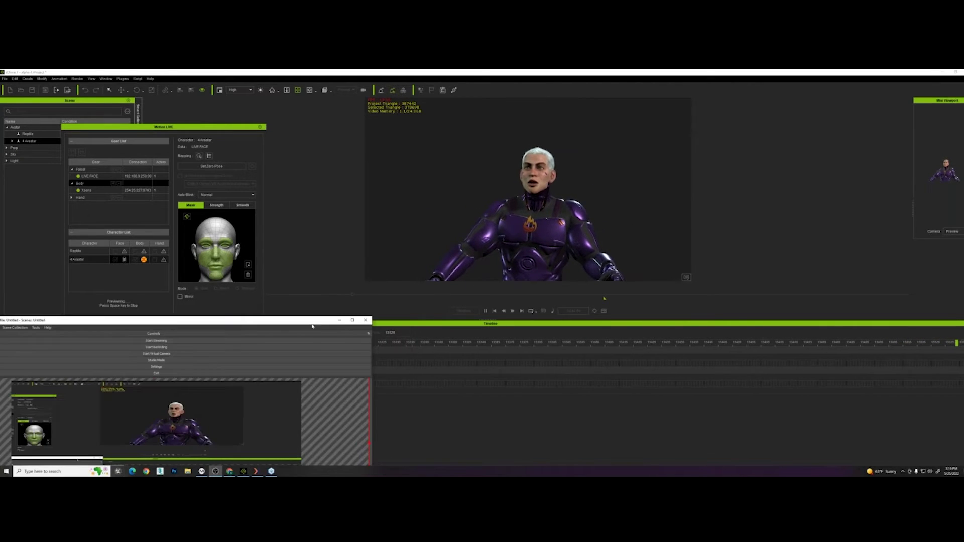
left_click_drag(312, 324, 301, 331)
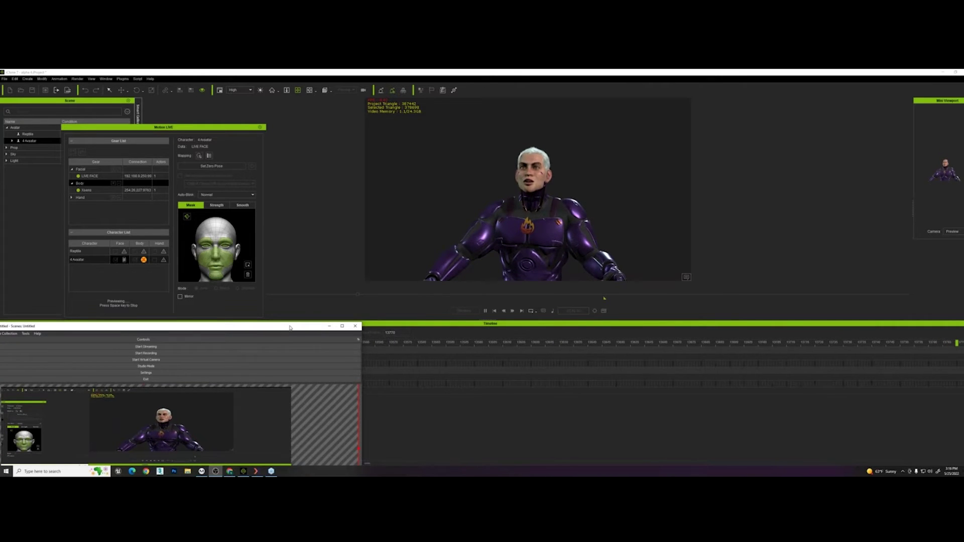
left_click_drag(290, 327, 318, 153)
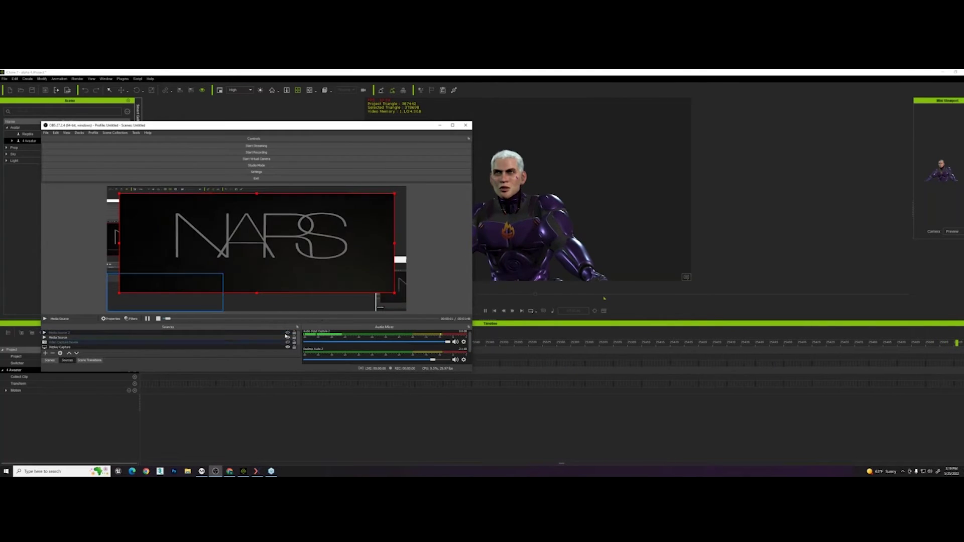
left_click(288, 347)
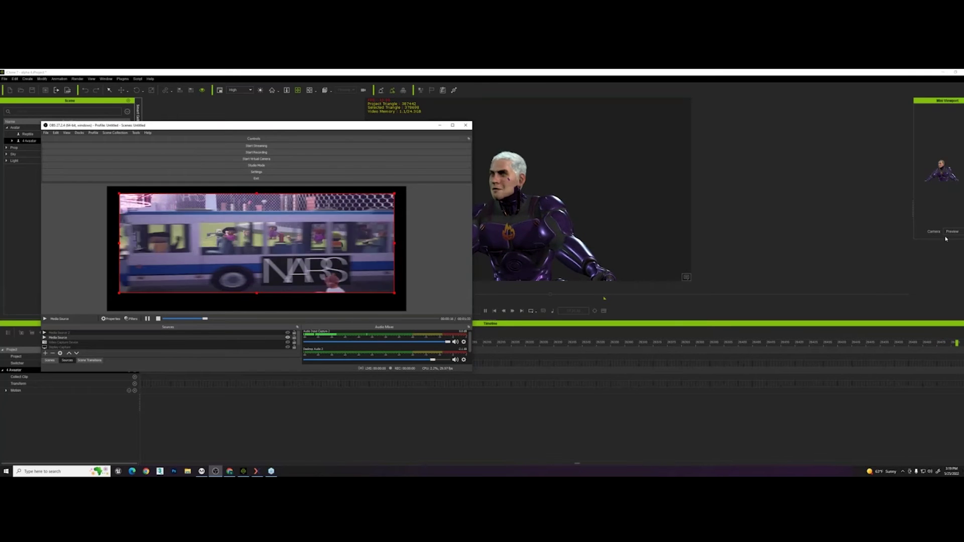
Watch the NARS video in the OBS preview beside the live avatar, briefly bringing iClone forward and returning to OBS
left_click(898, 254)
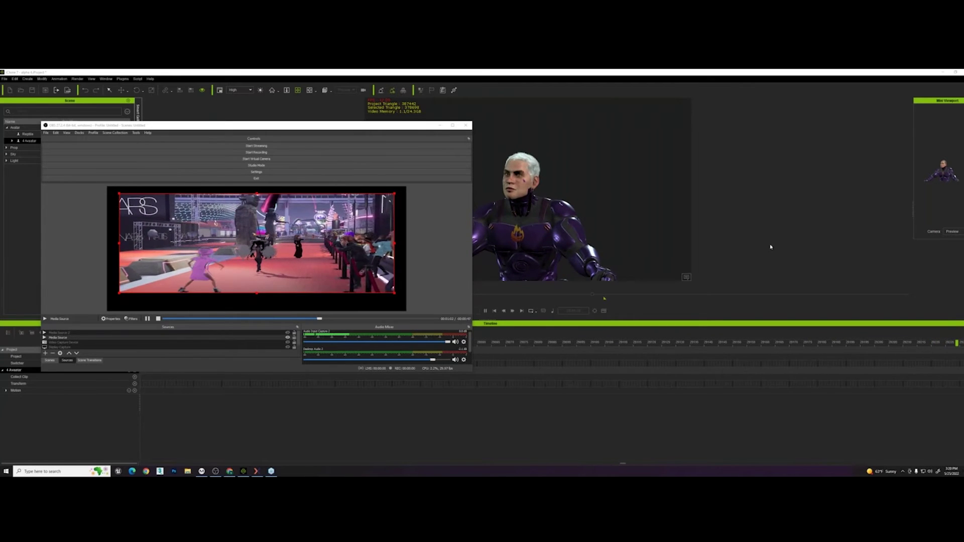
left_click(646, 283)
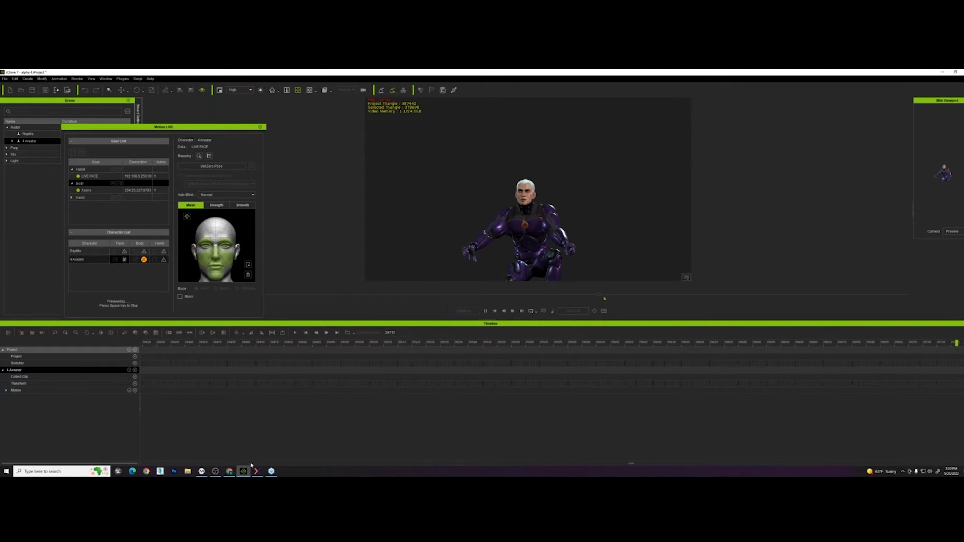
left_click(215, 471)
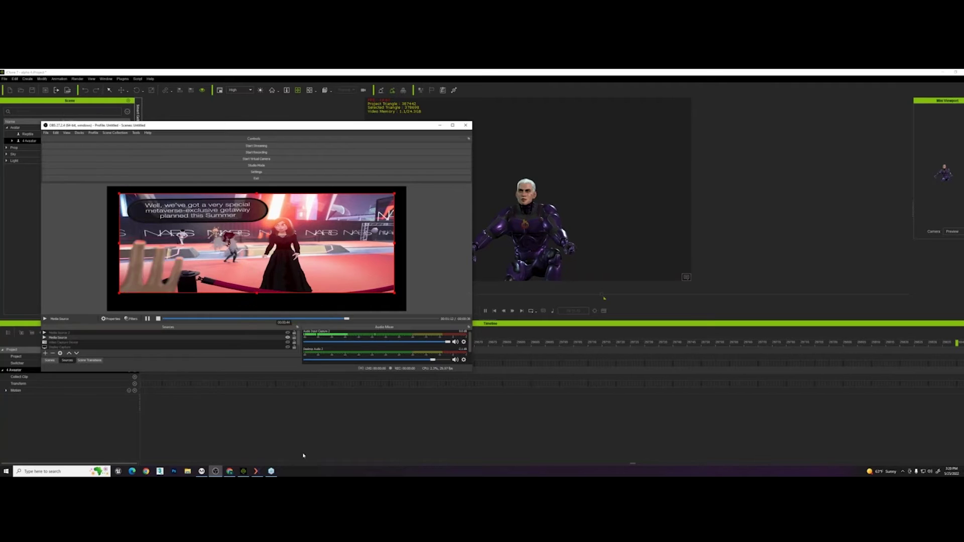
left_click(553, 384)
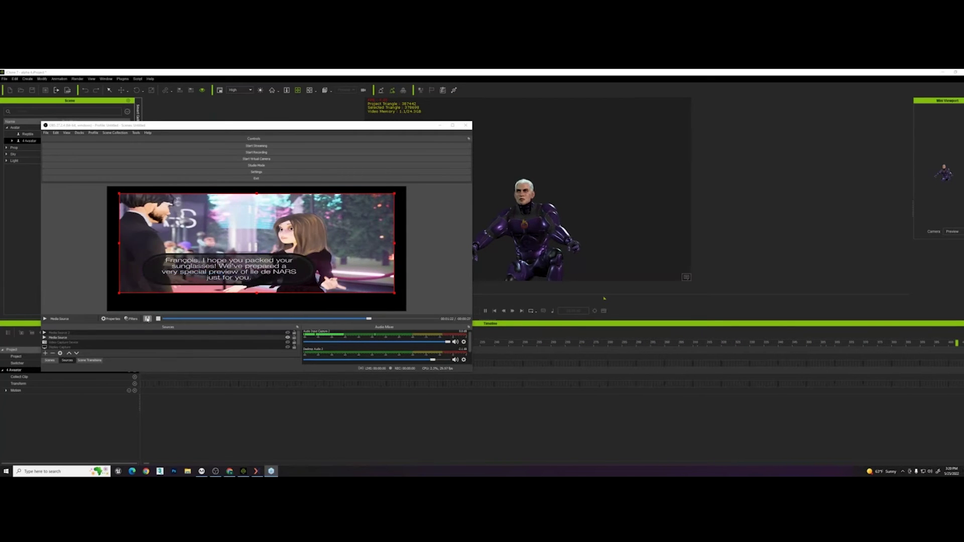
Switch to iClone, stop the live preview, shrink the timeline to enlarge the viewport, and restart the Motion LIVE preview
key("alt+Tab")
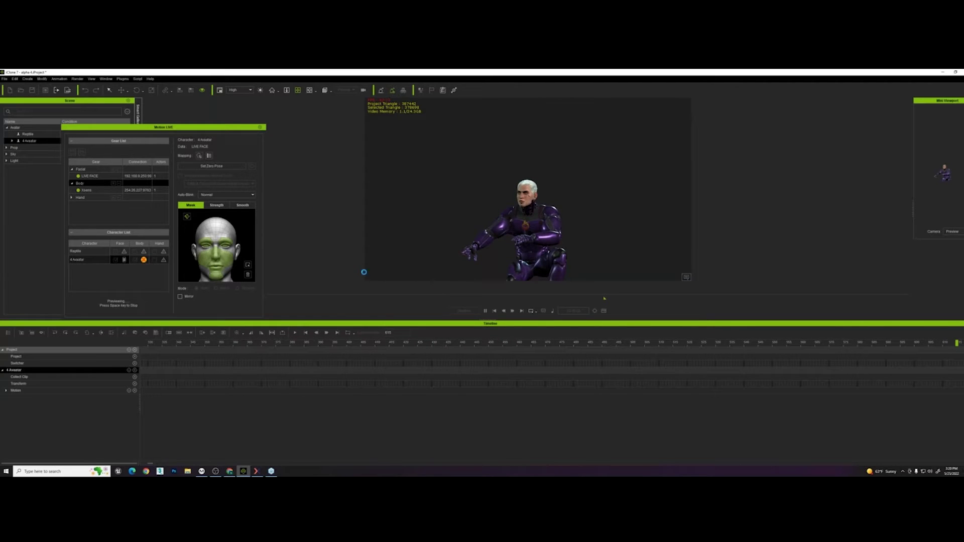
key("space")
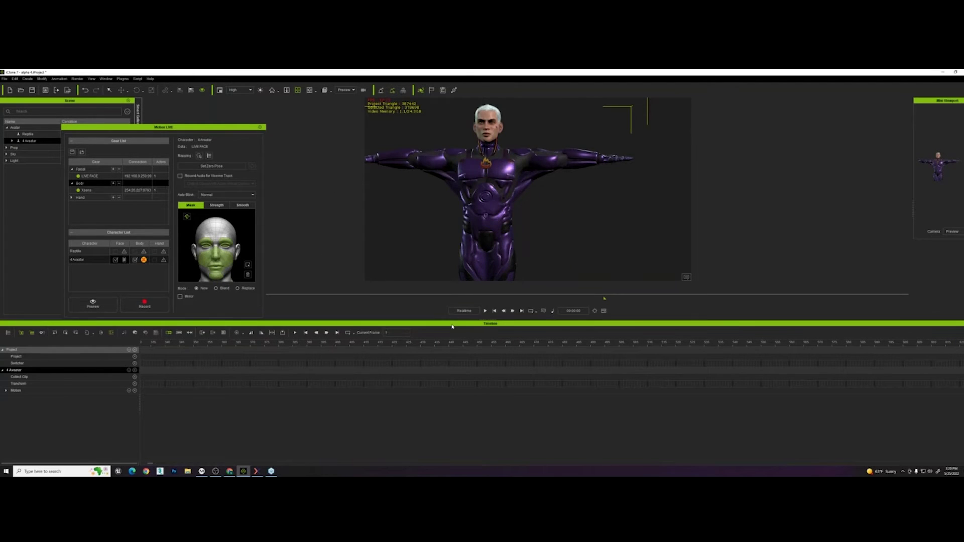
left_click_drag(452, 320, 455, 419)
left_click(103, 302)
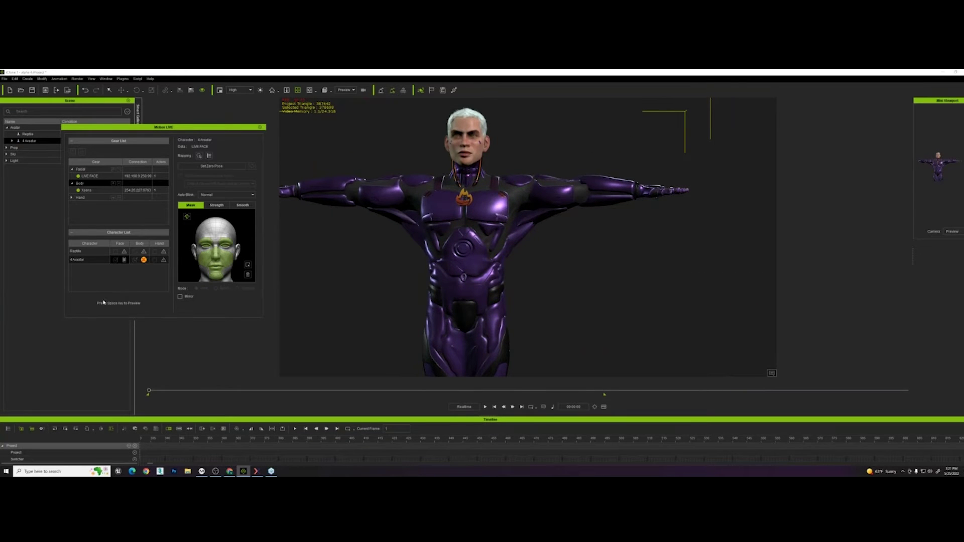
key("space")
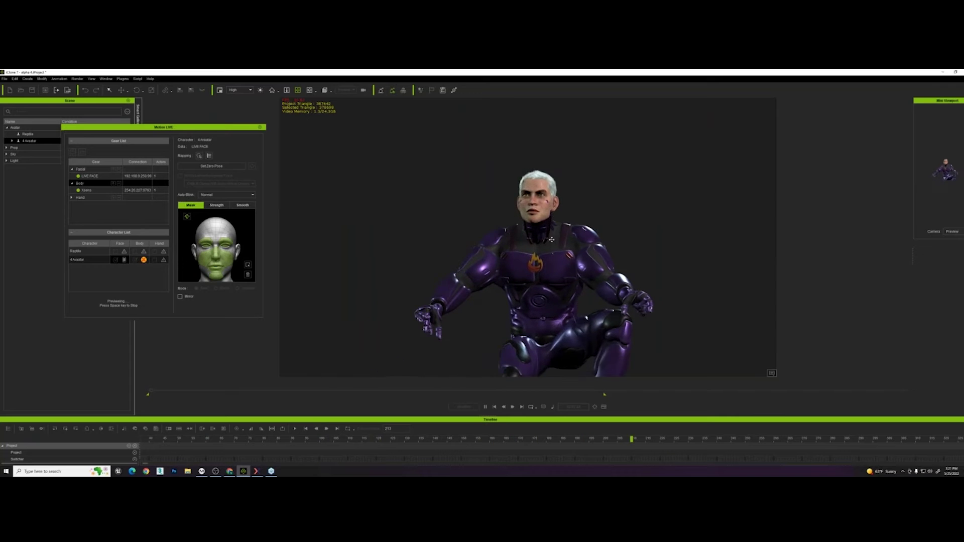
Return to OBS, pause the NARS video in Media Source, and minimize the OBS window
left_click(271, 471)
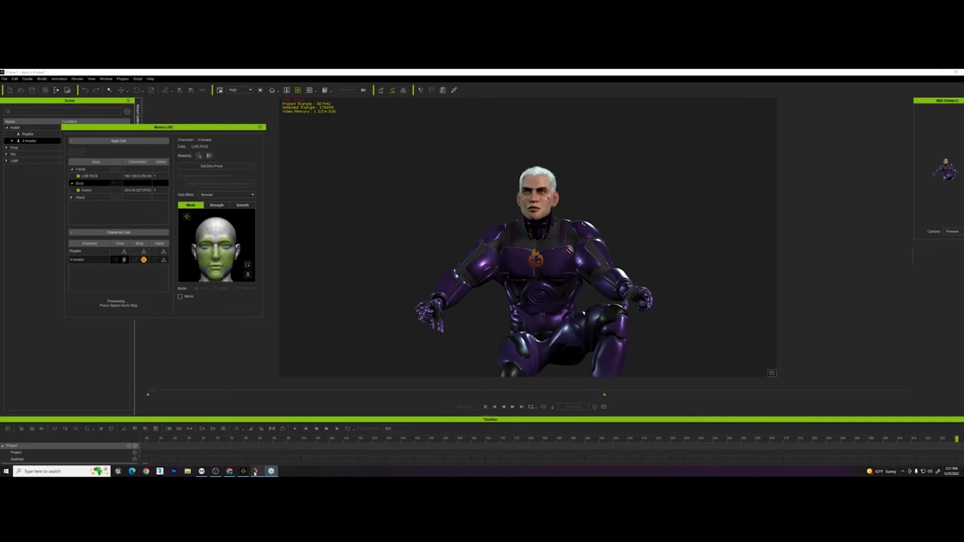
left_click(216, 471)
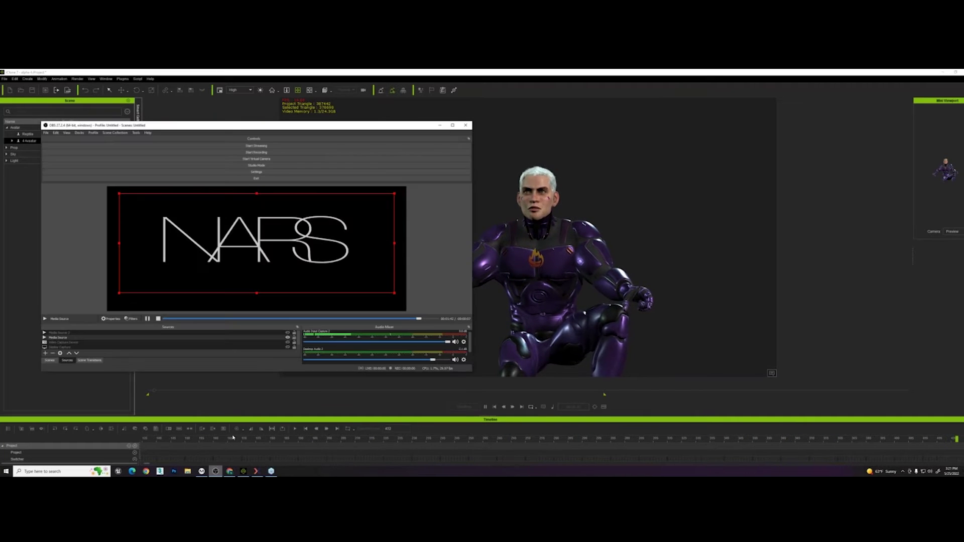
left_click(148, 319)
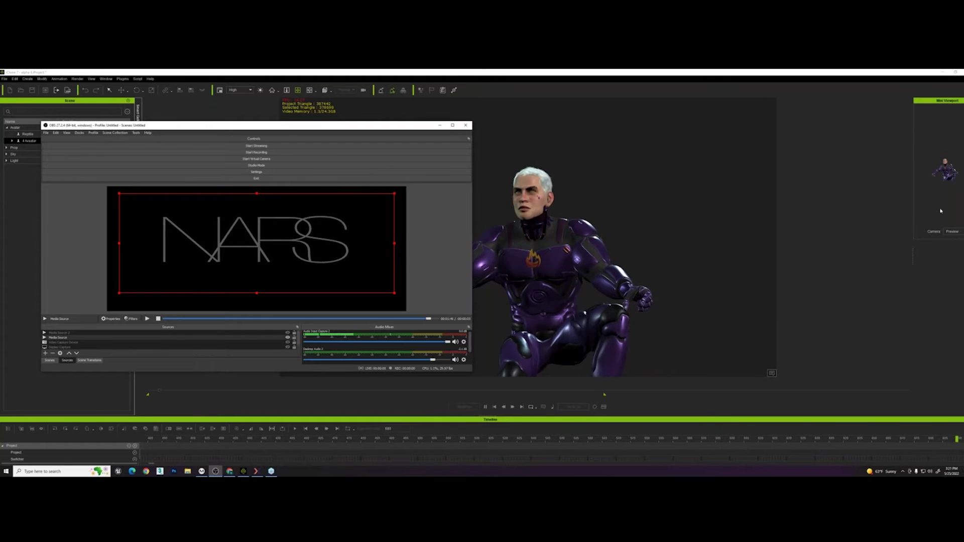
left_click(441, 125)
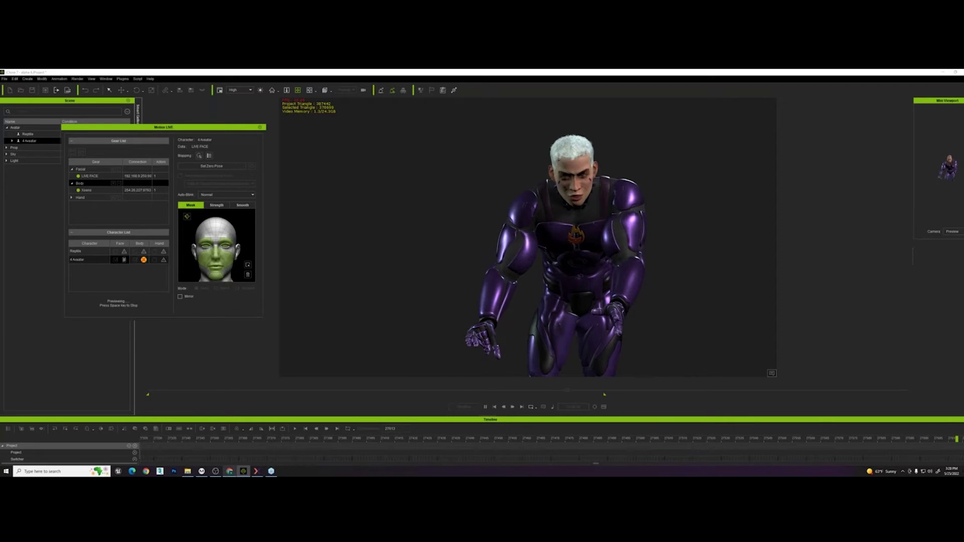
Switch to Chrome, review the SINS collection on Rarible down to the end of the loaded items, and return to iClone
key("alt+Tab")
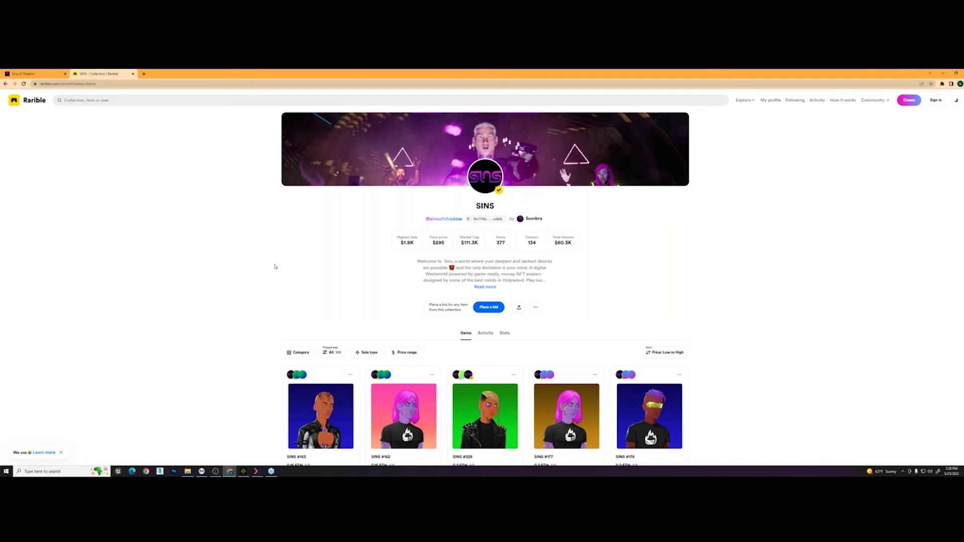
scroll(277, 263, "down", 6)
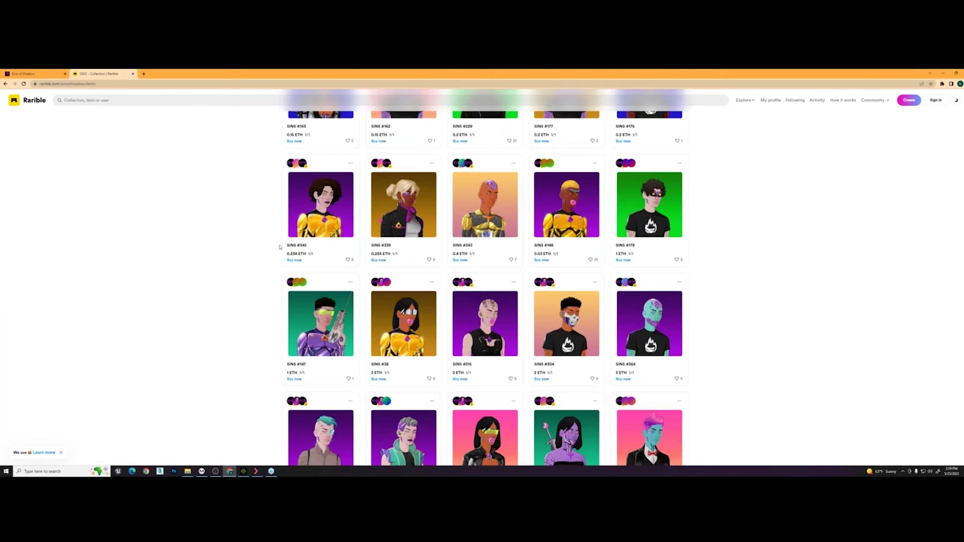
scroll(285, 251, "up", 4)
scroll(285, 251, "down", 4)
scroll(271, 241, "down", 1)
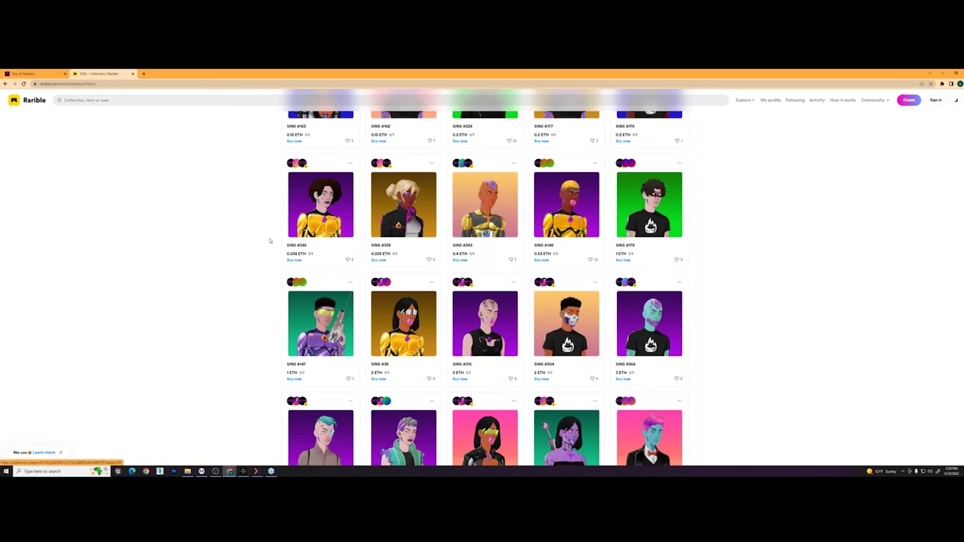
scroll(266, 232, "down", 6)
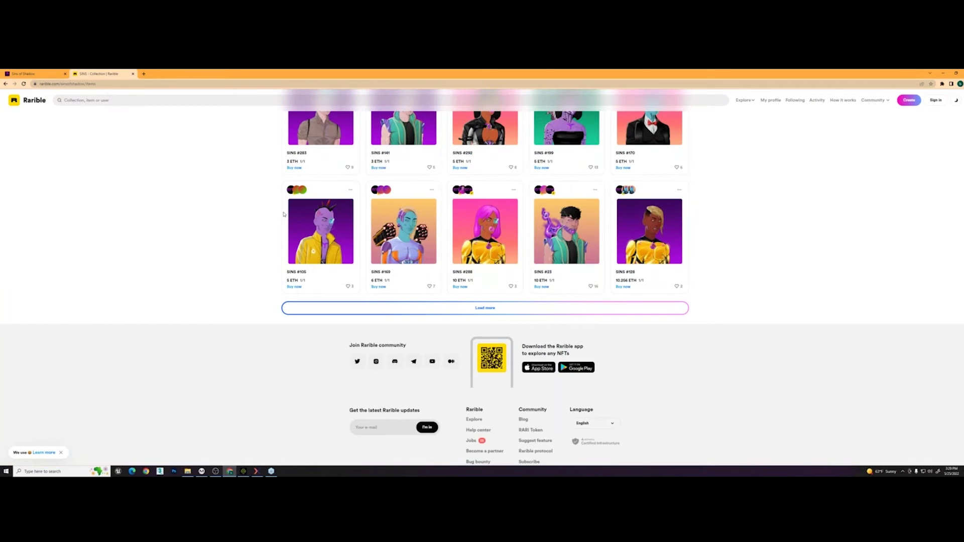
scroll(287, 221, "up", 7)
scroll(289, 227, "up", 5)
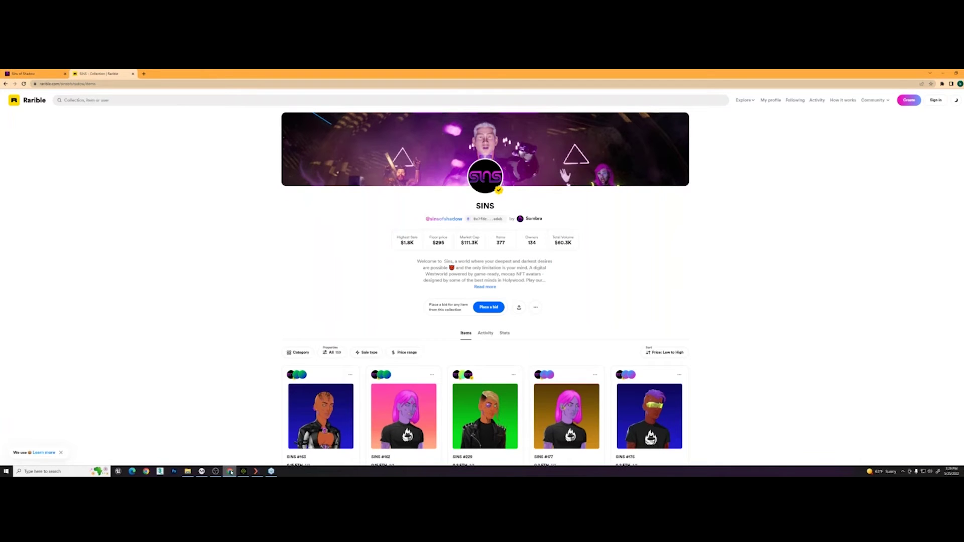
left_click(242, 472)
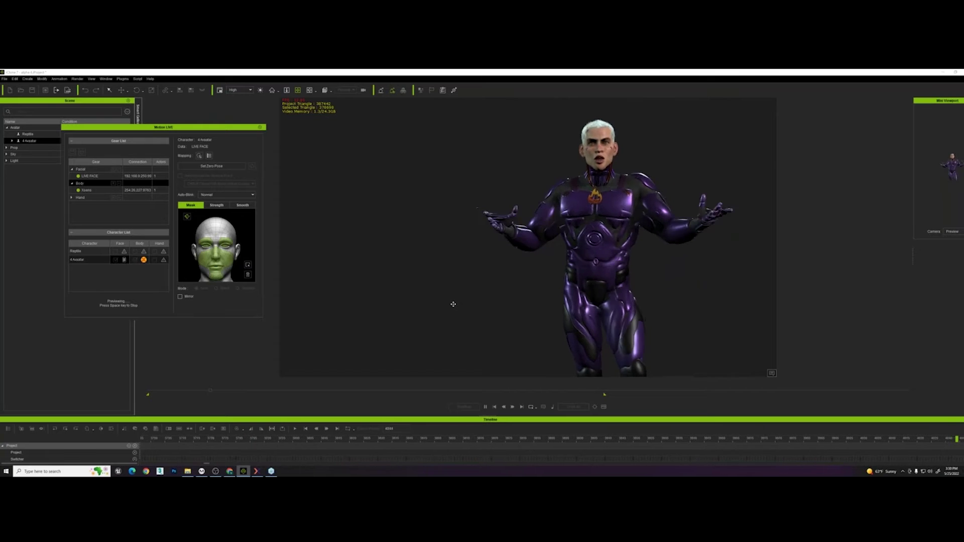
Switch to the Sins of Shadow site in Chrome and review it from the Team section to the section on owning the characters
left_click(257, 471)
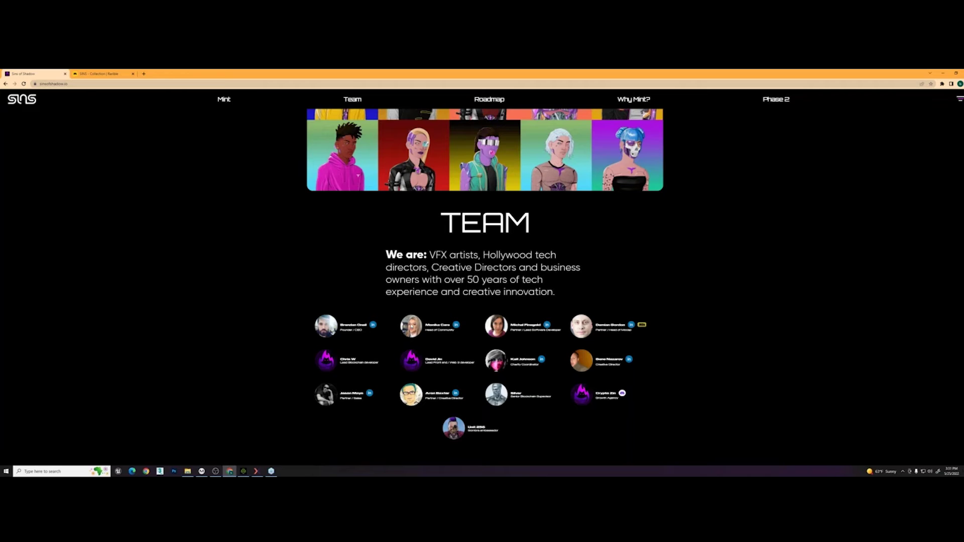
scroll(476, 341, "down", 2)
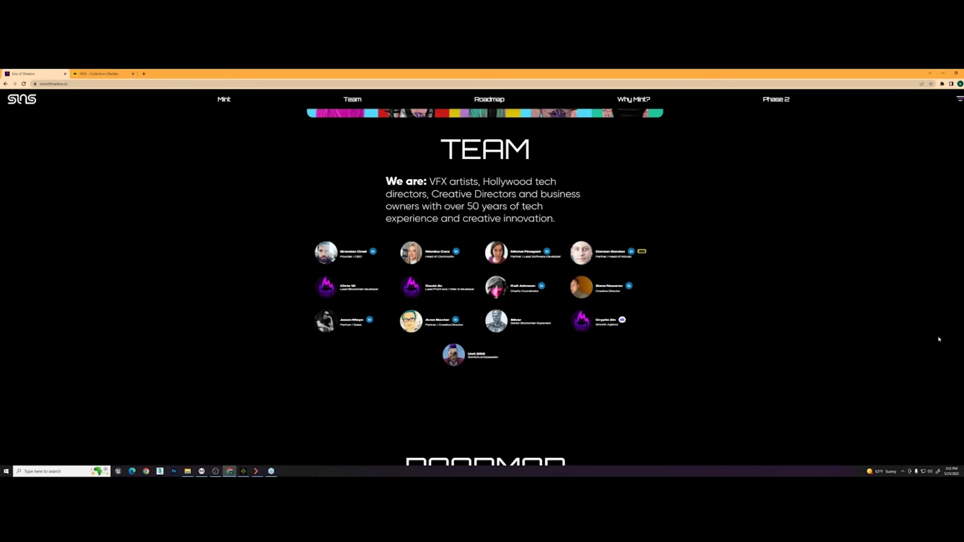
scroll(944, 340, "down", 15)
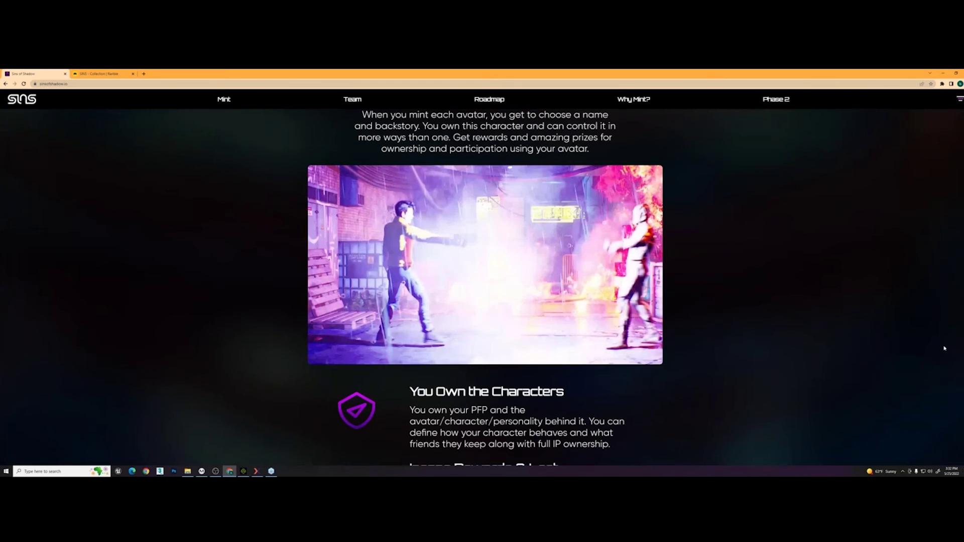